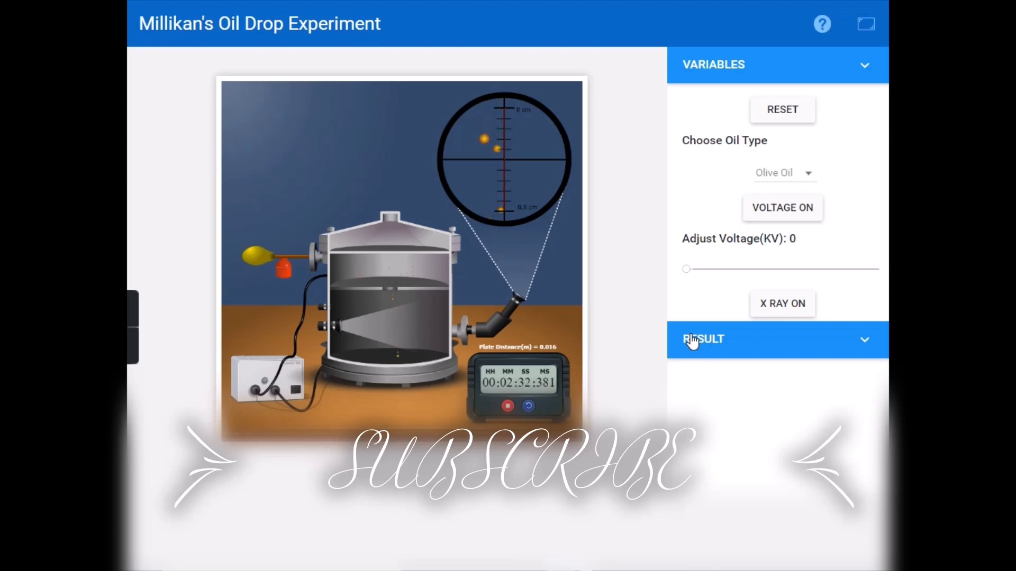
Exit the simulator's full-screen view and open a new Google tab in Chrome
{"action": "mouse_move", "coordinate": [529, 8]}
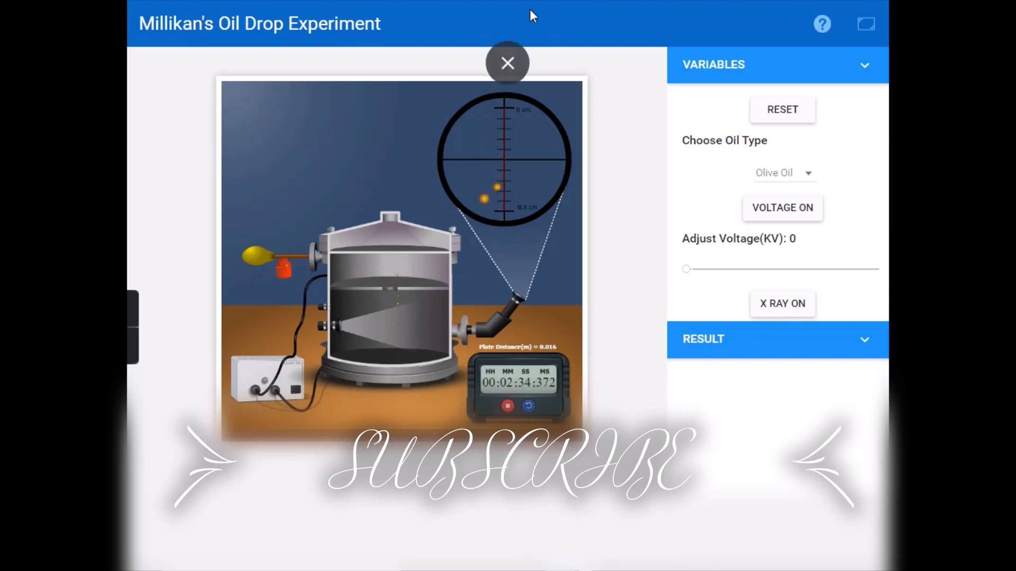
{"action": "left_click", "coordinate": [508, 59]}
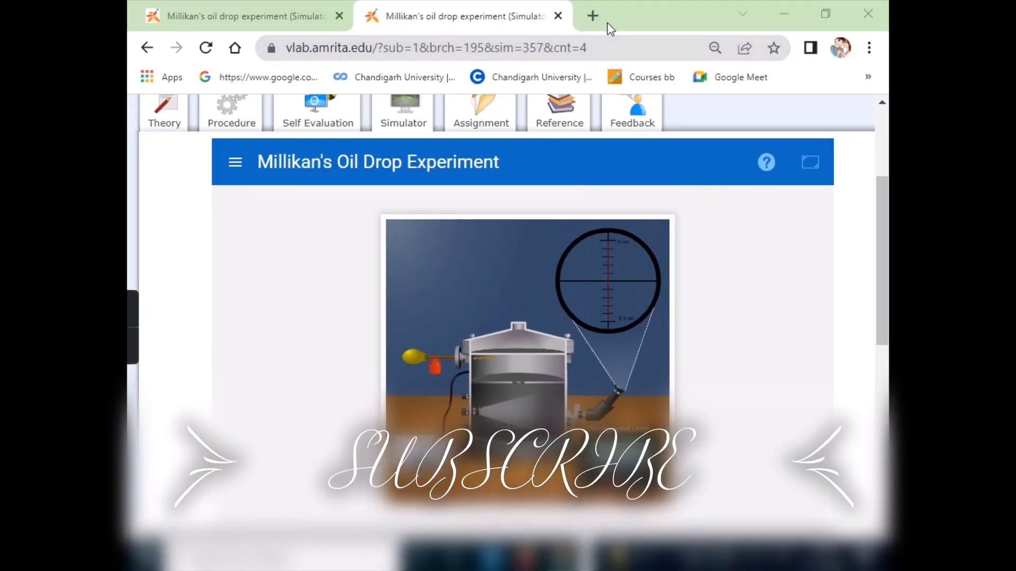
{"action": "left_click", "coordinate": [593, 16]}
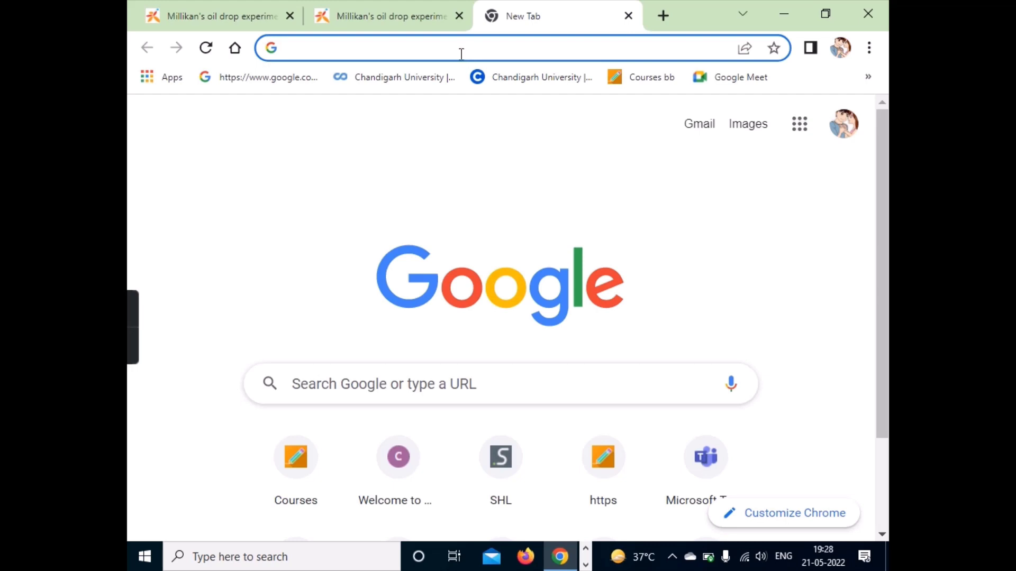
Search Google for 'millikan oil drop experiment on virtual lab', correcting the typos first
{"action": "left_click", "coordinate": [461, 54]}
{"action": "type", "text": "milli"}
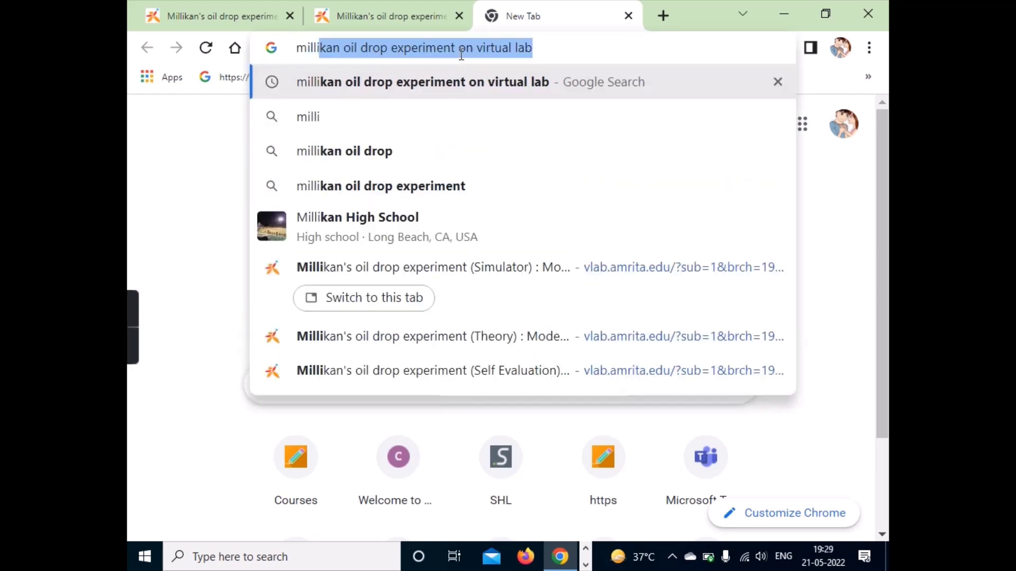
{"action": "type", "text": "ka"}
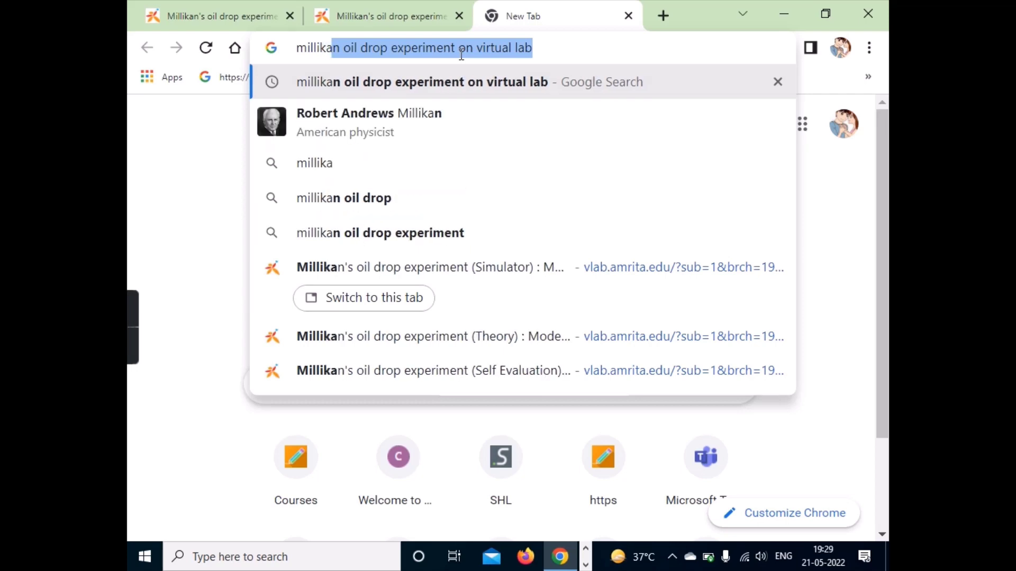
{"action": "type", "text": "n oil d"}
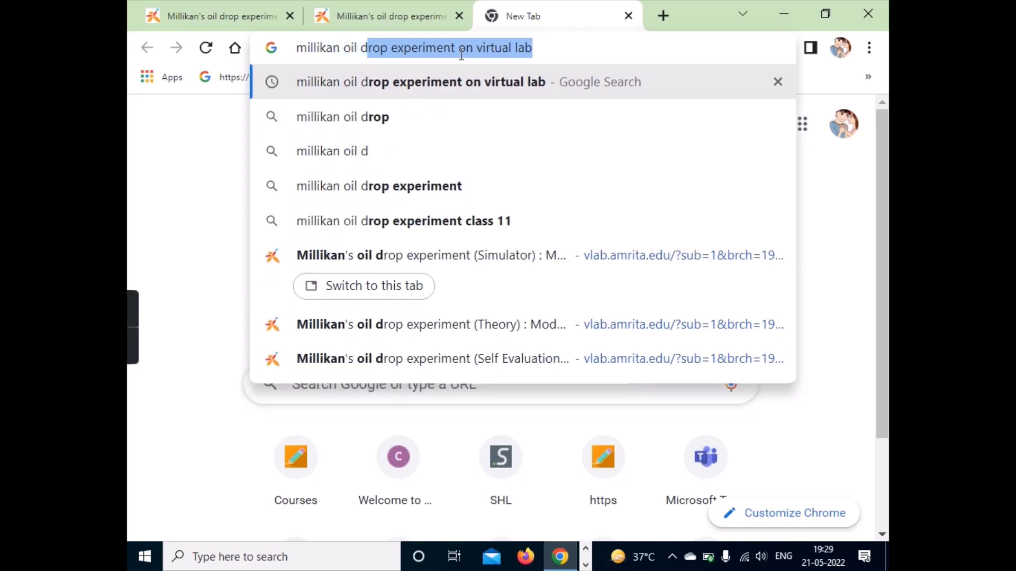
{"action": "type", "text": "rop exp"}
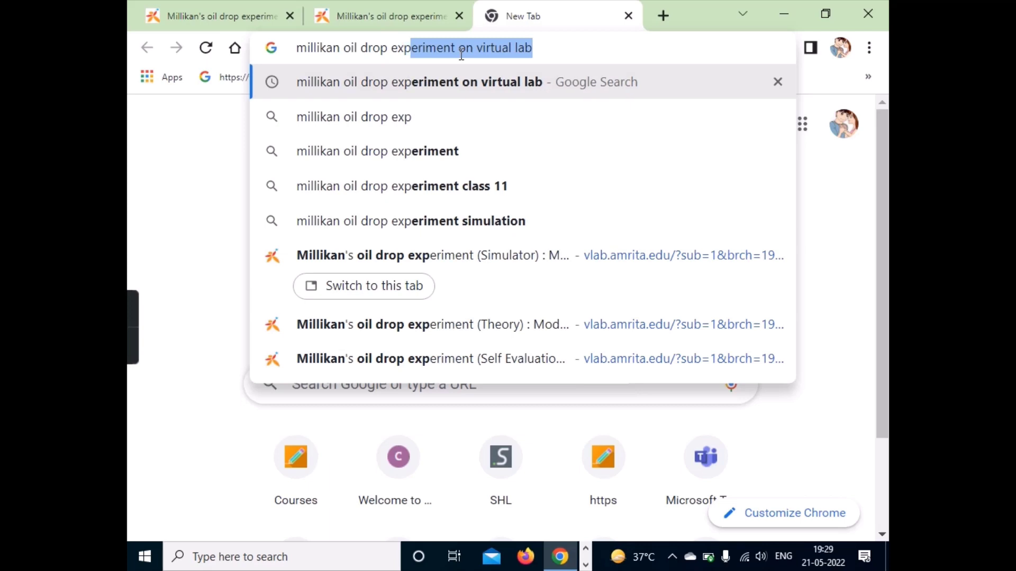
{"action": "type", "text": "eriment"}
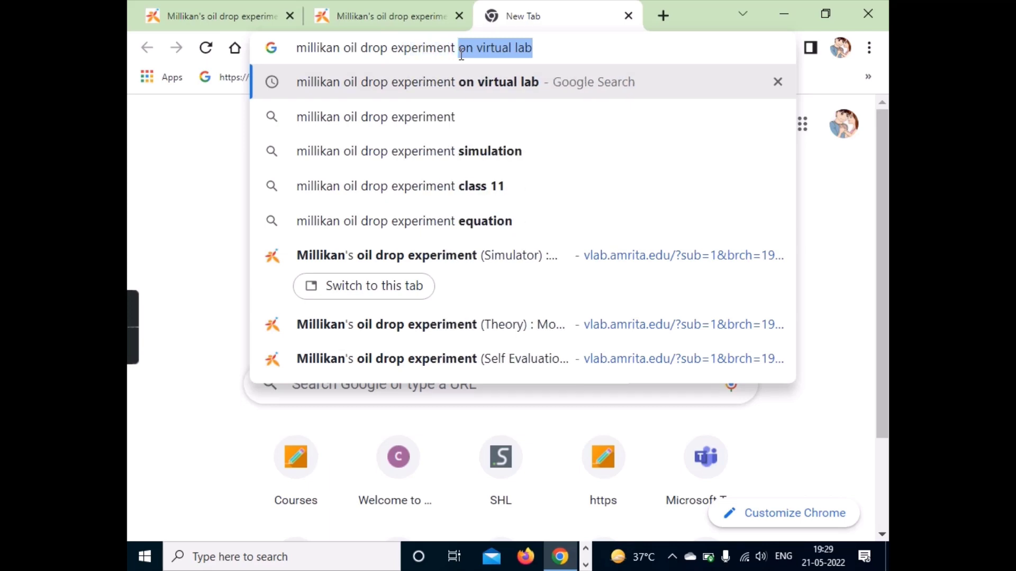
{"action": "type", "text": " on"}
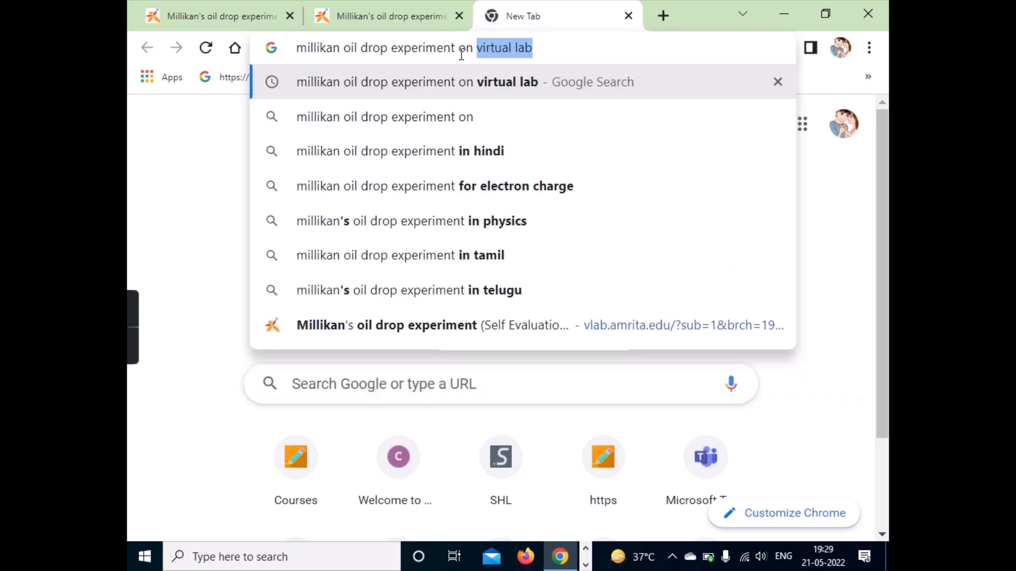
{"action": "type", "text": " vitua"}
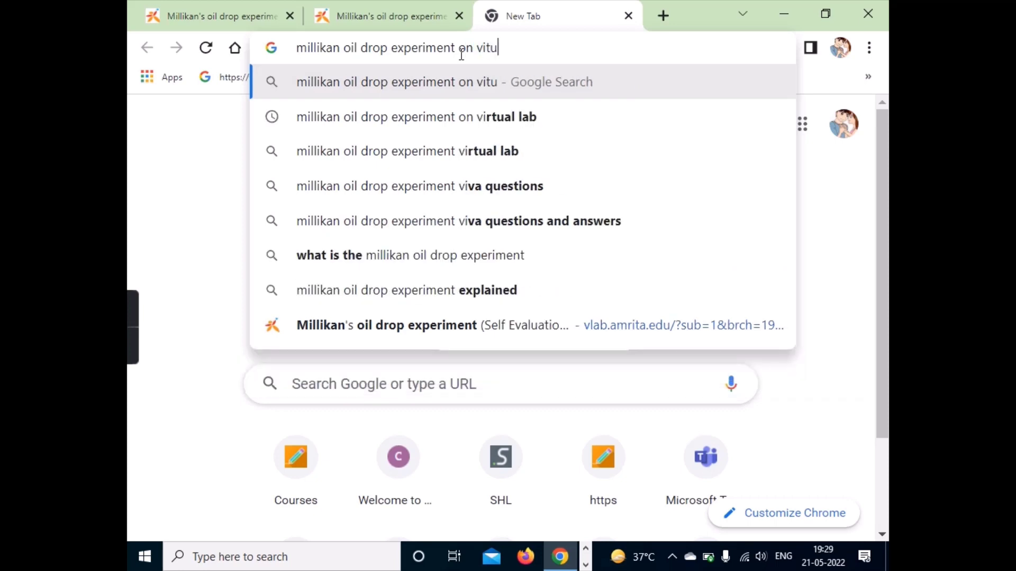
{"action": "key", "text": "BackSpace"}
{"action": "key", "text": "BackSpace"}
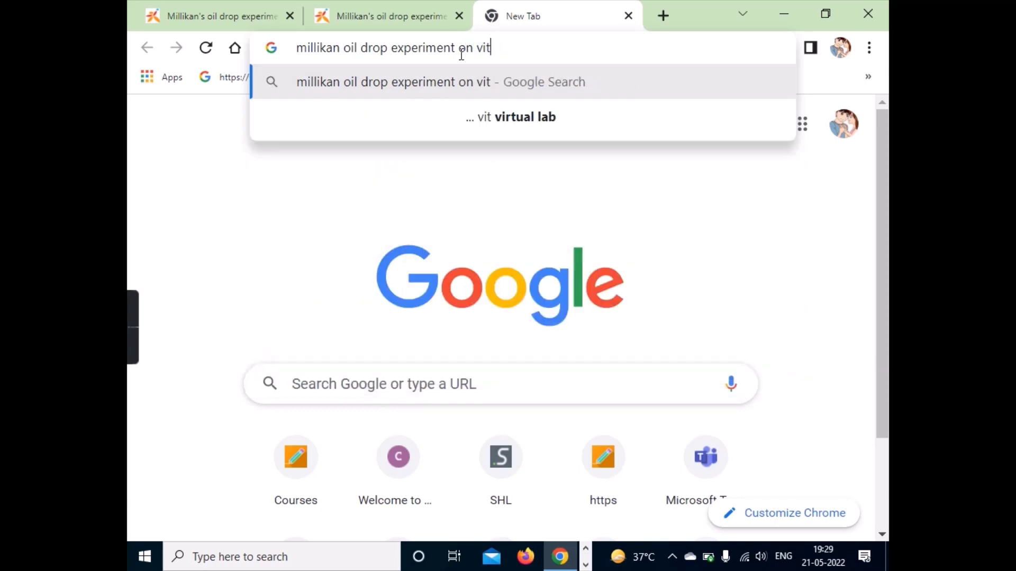
{"action": "type", "text": "r"}
{"action": "key", "text": "BackSpace"}
{"action": "key", "text": "BackSpace"}
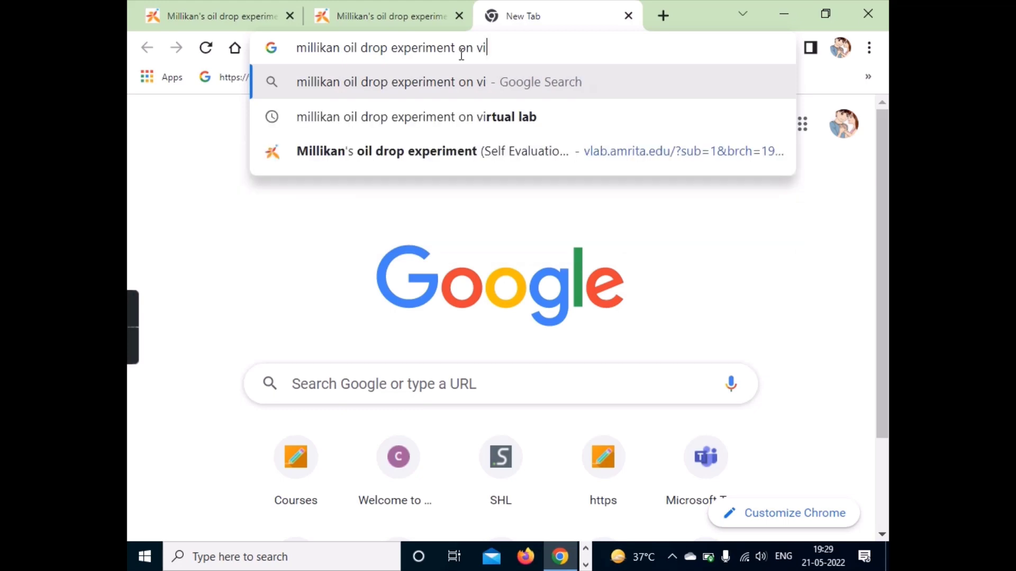
{"action": "type", "text": "rtua"}
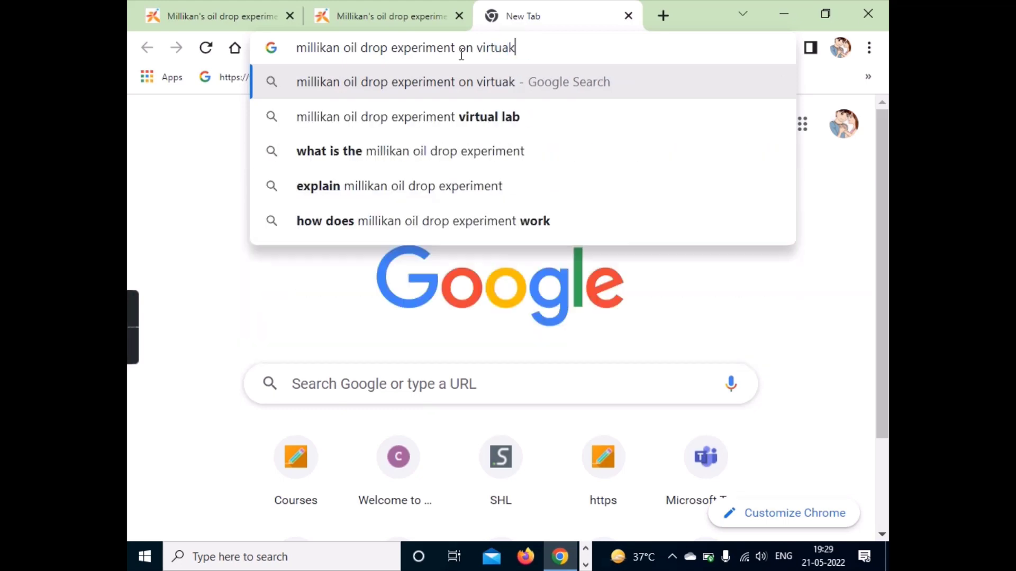
{"action": "type", "text": "l lab"}
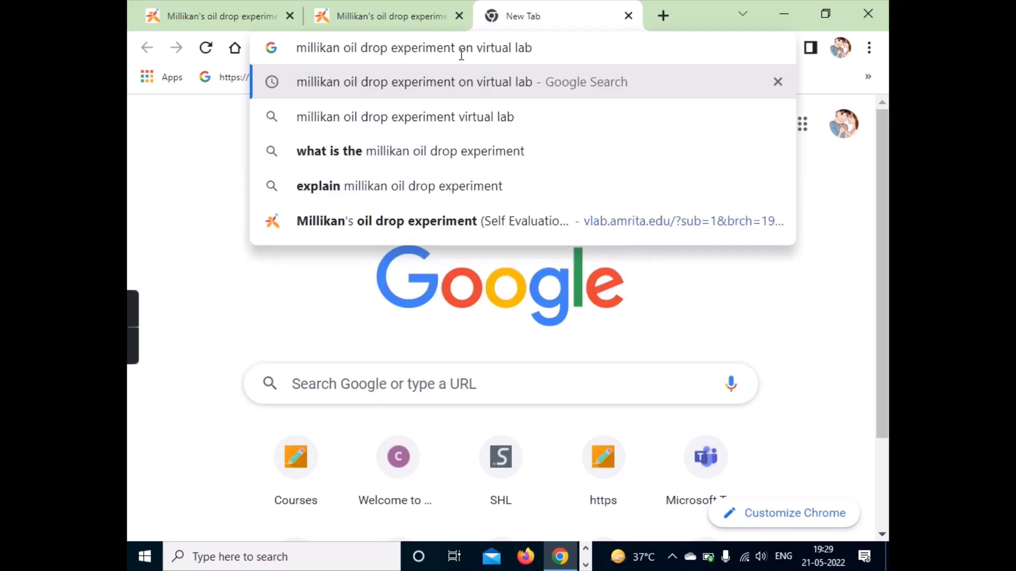
{"action": "key", "text": "Return"}
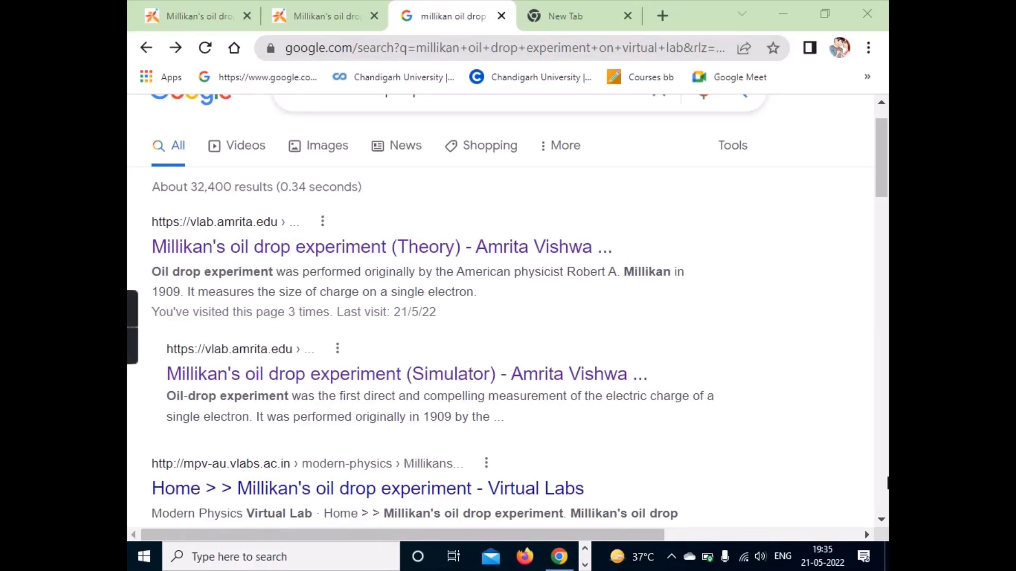
Open the 'Millikan's oil drop experiment (Theory) - Amrita Vishwa' search result
{"action": "mouse_move", "coordinate": [886, 194]}
{"action": "left_mouse_down"}
{"action": "mouse_move", "coordinate": [886, 296]}
{"action": "mouse_move", "coordinate": [884, 193]}
{"action": "left_mouse_up"}
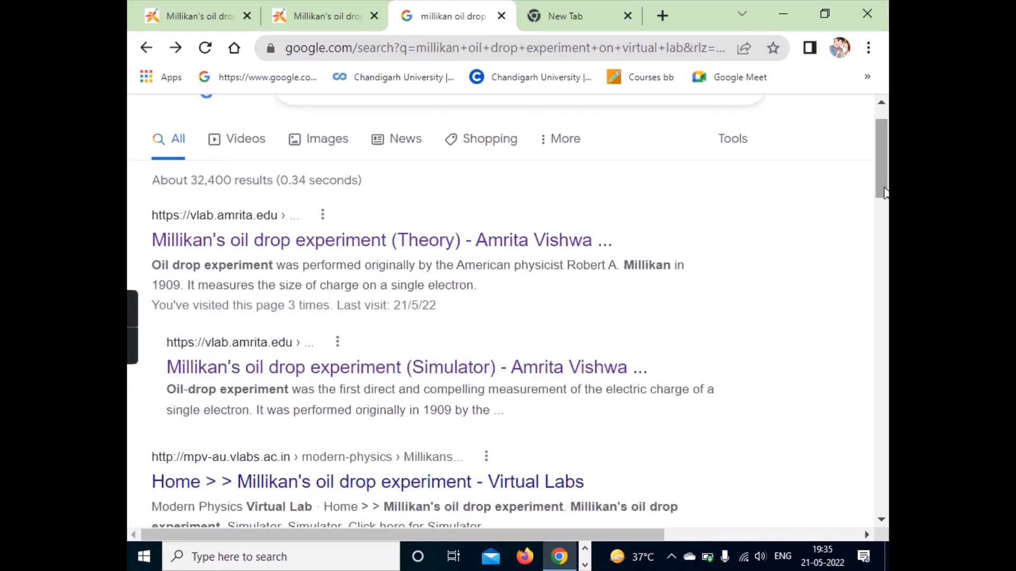
{"action": "left_click", "coordinate": [317, 248]}
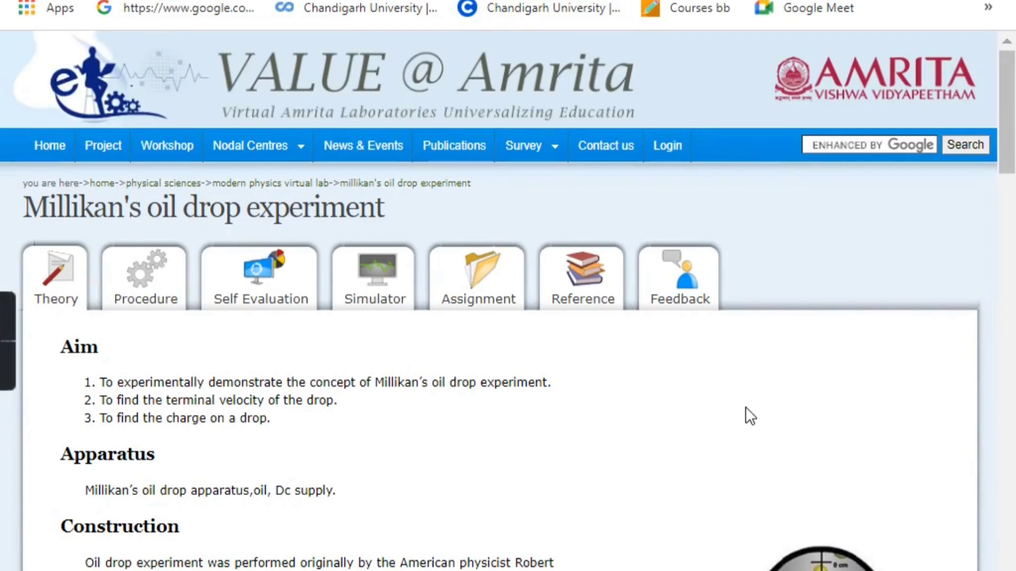
Switch to the Simulator section and show the Olive Oil apparatus at 0 kV full screen
{"action": "left_click", "coordinate": [402, 269]}
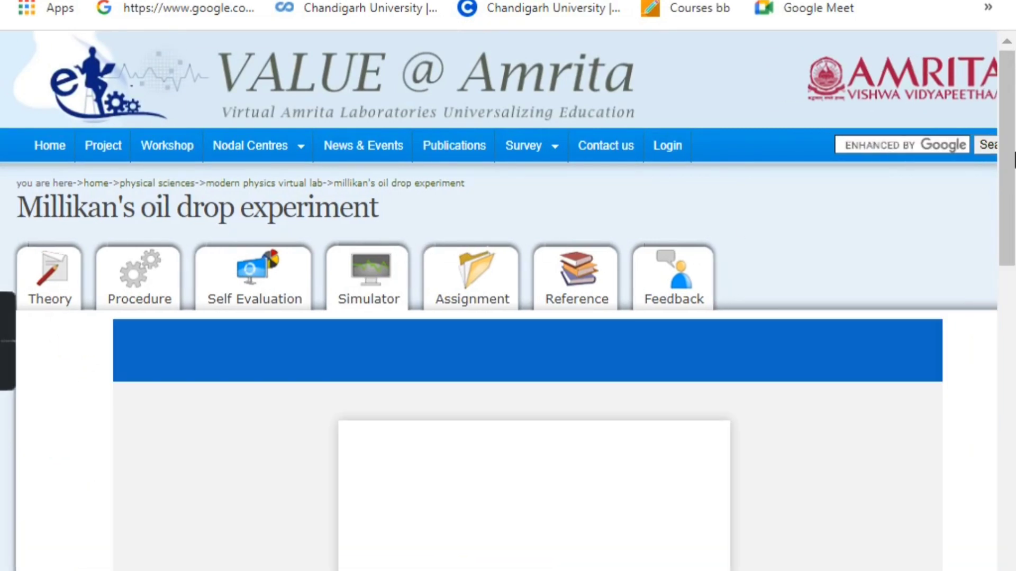
{"action": "left_click_drag", "start_coordinate": [1010, 160], "coordinate": [1013, 229]}
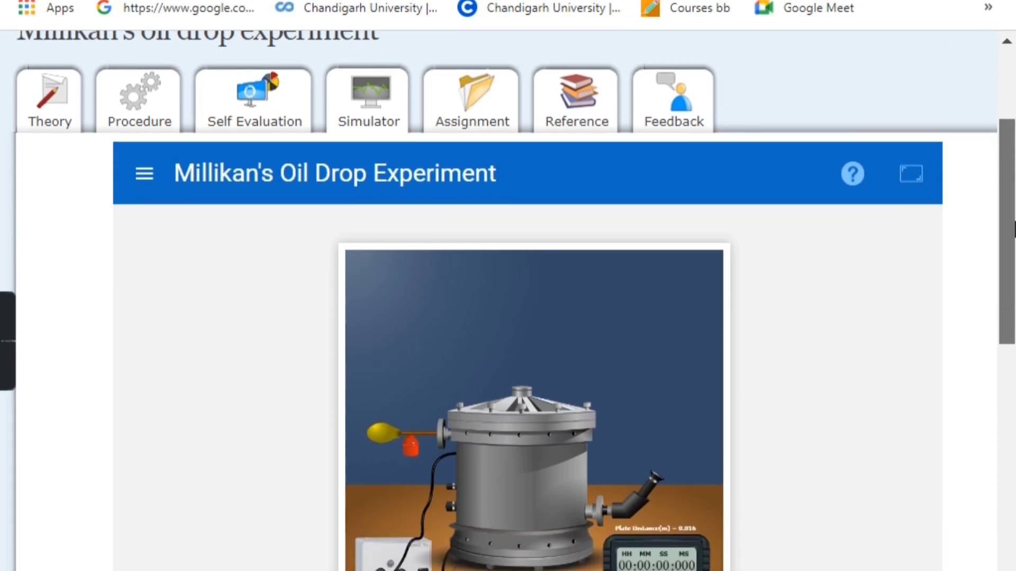
{"action": "left_click", "coordinate": [909, 176]}
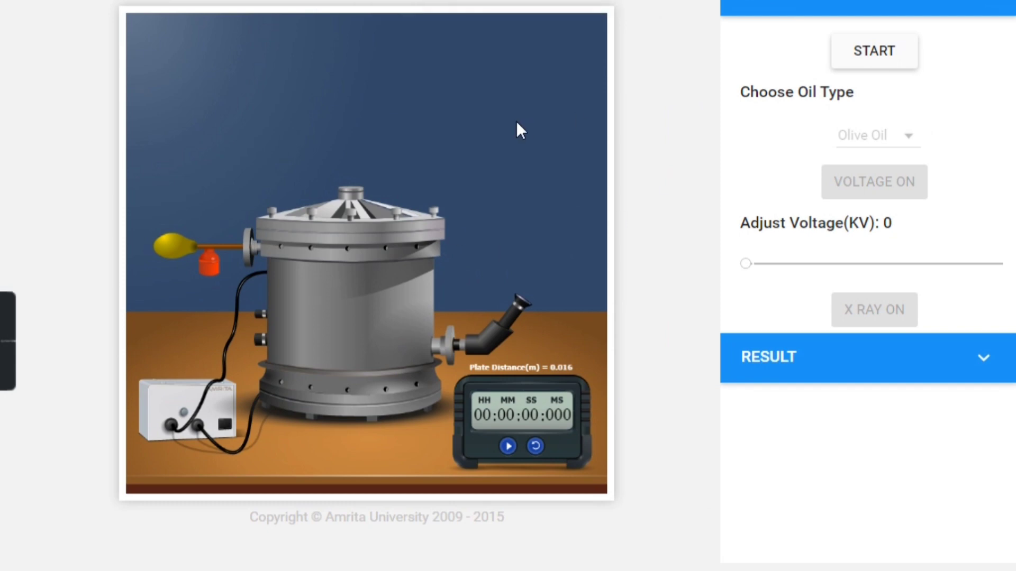
Start the Olive Oil run at 0 kV and let drops fall as the stopwatch runs
{"action": "left_click", "coordinate": [891, 53]}
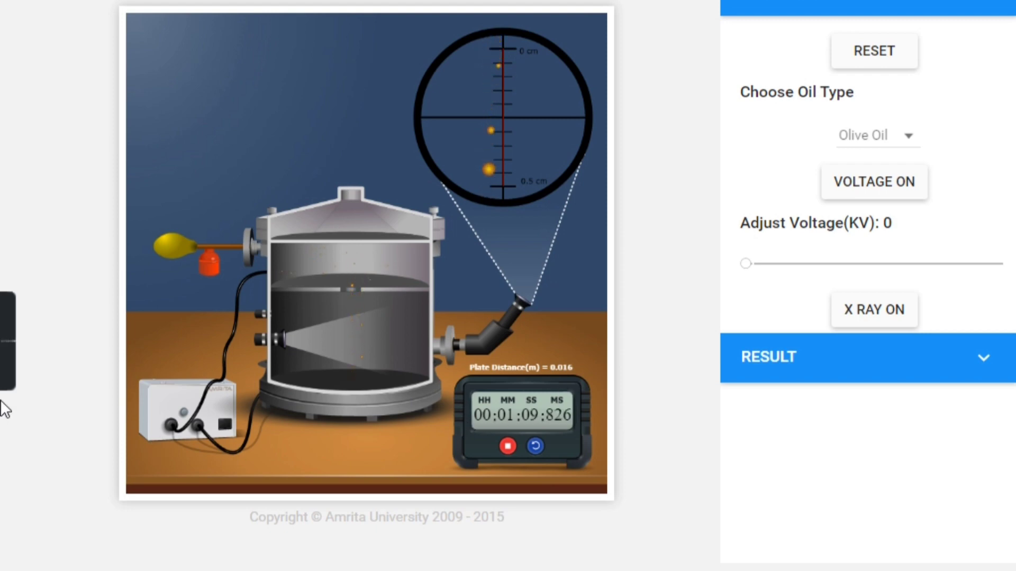
{"action": "mouse_move", "coordinate": [9, 363]}
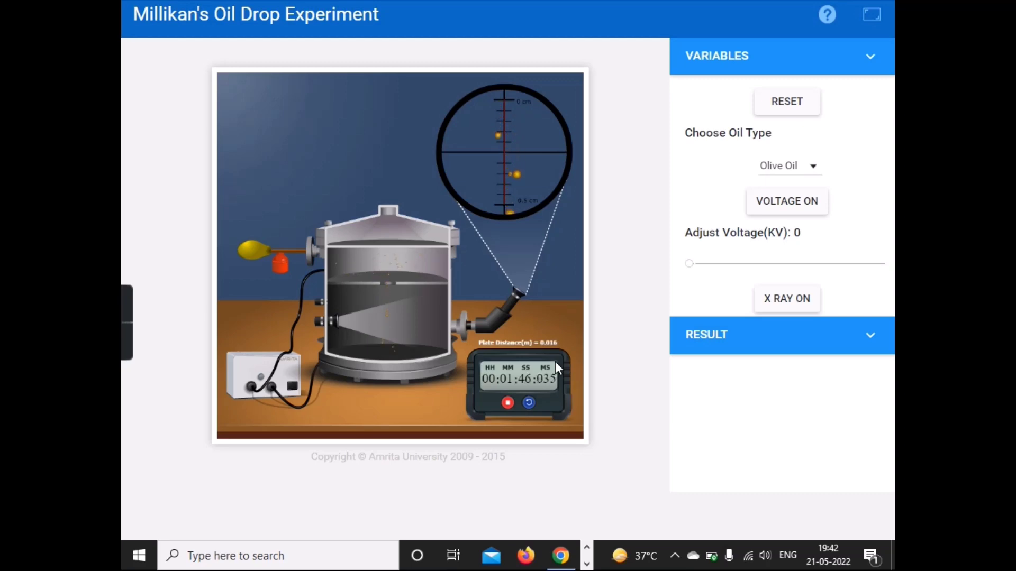
Reset the stopwatch to 00:00:00:000 and expand Results showing 0 V and 920 kg/m³ density
{"action": "left_click", "coordinate": [852, 61]}
{"action": "left_click", "coordinate": [852, 61]}
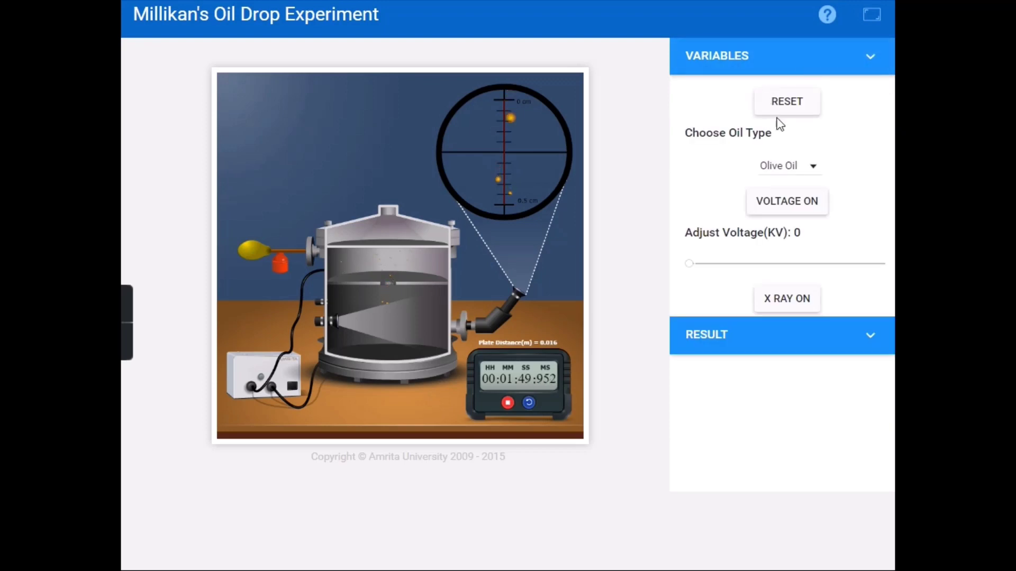
{"action": "left_click", "coordinate": [802, 101]}
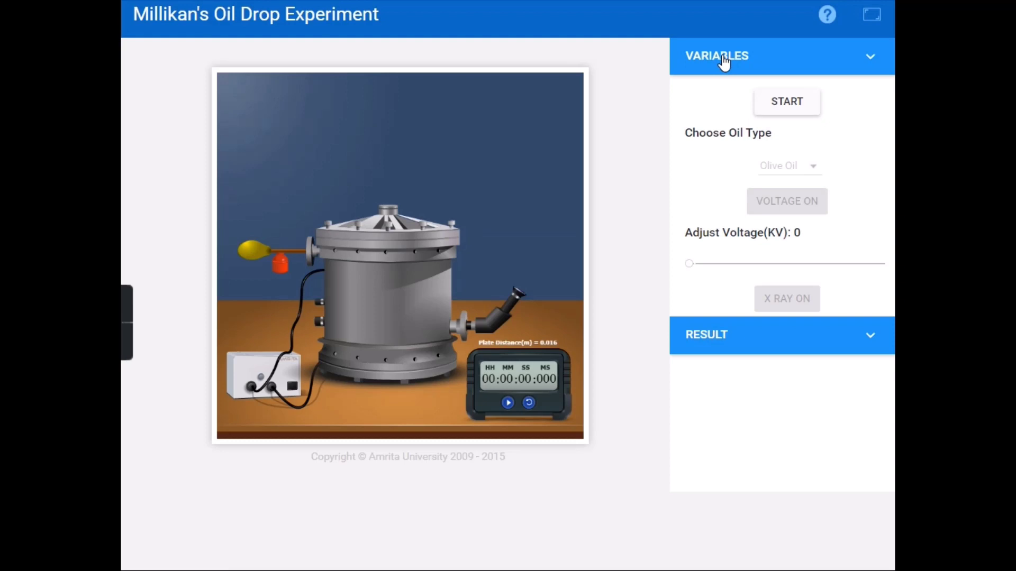
{"action": "left_click", "coordinate": [811, 338]}
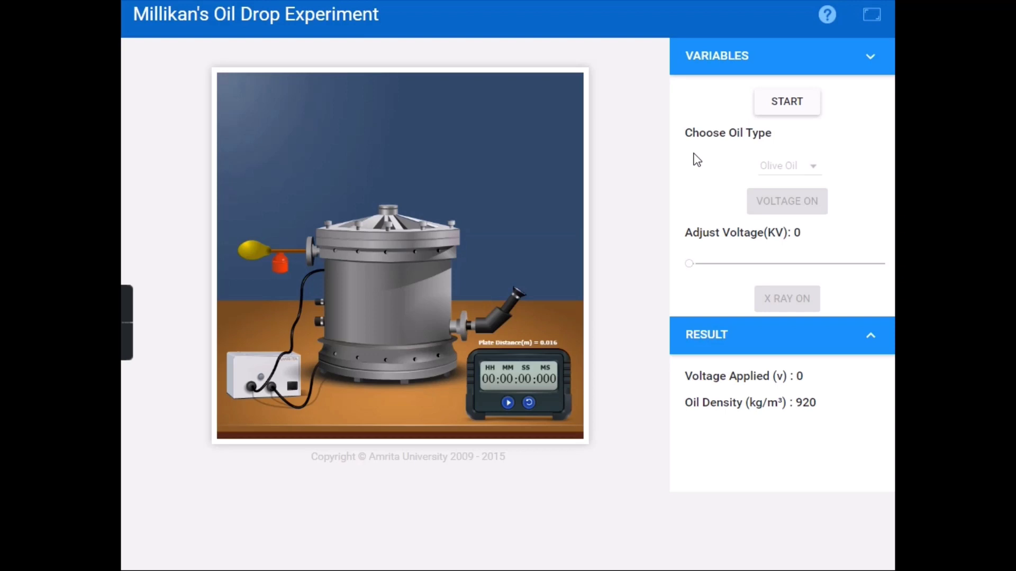
Restart the experiment and confirm Olive Oil is still chosen in the oil type list
{"action": "left_click", "coordinate": [801, 103]}
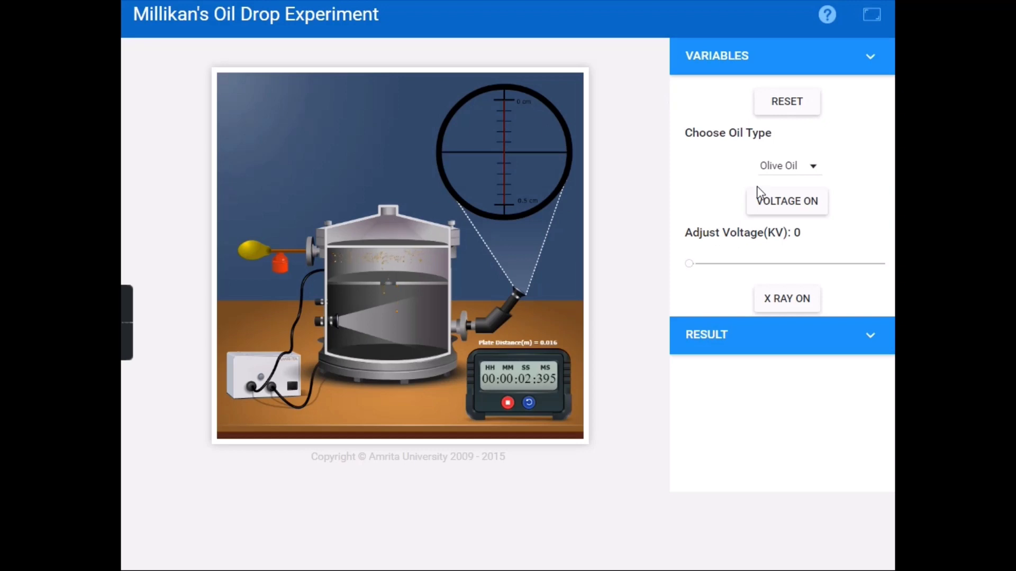
{"action": "left_click", "coordinate": [803, 170]}
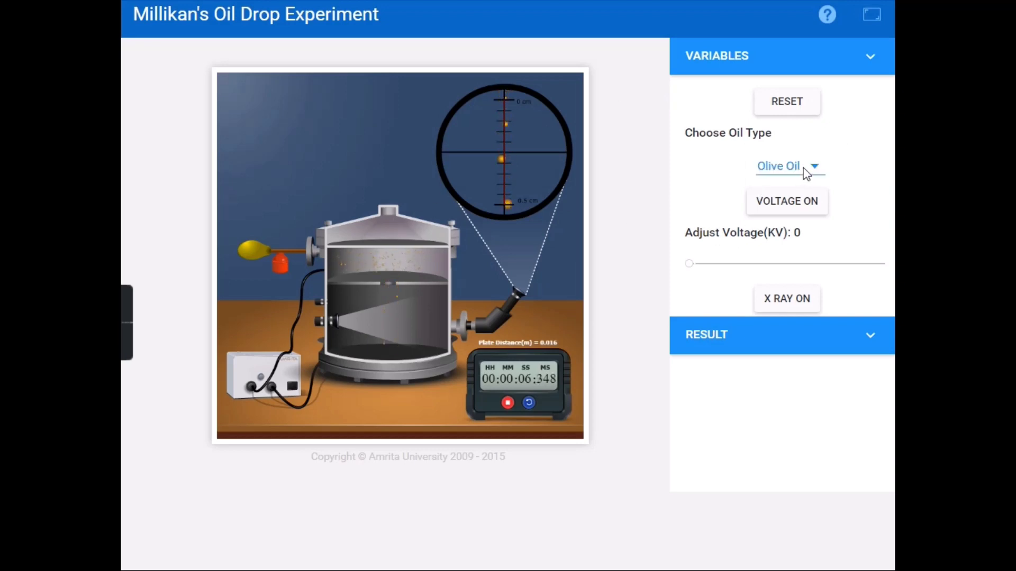